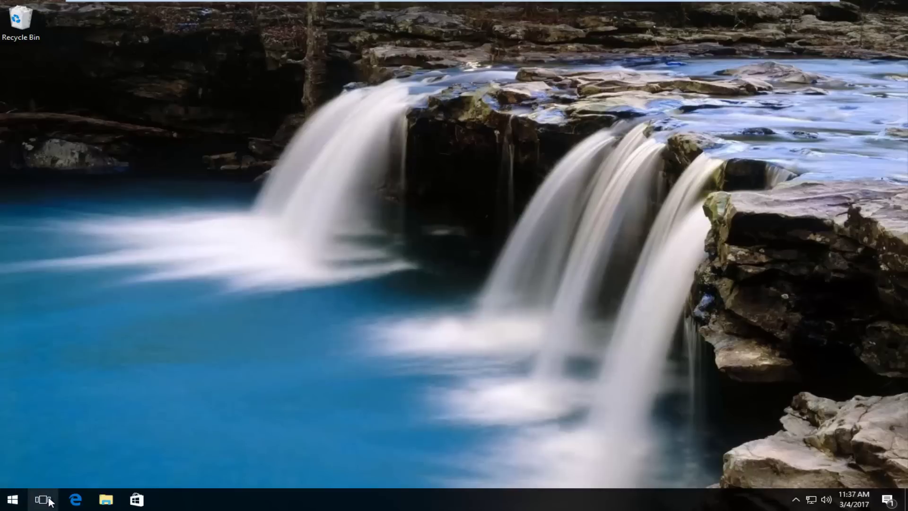
Browse the Start app list, then launch Microsoft Edge from the taskbar
{"action": "key", "text": "super"}
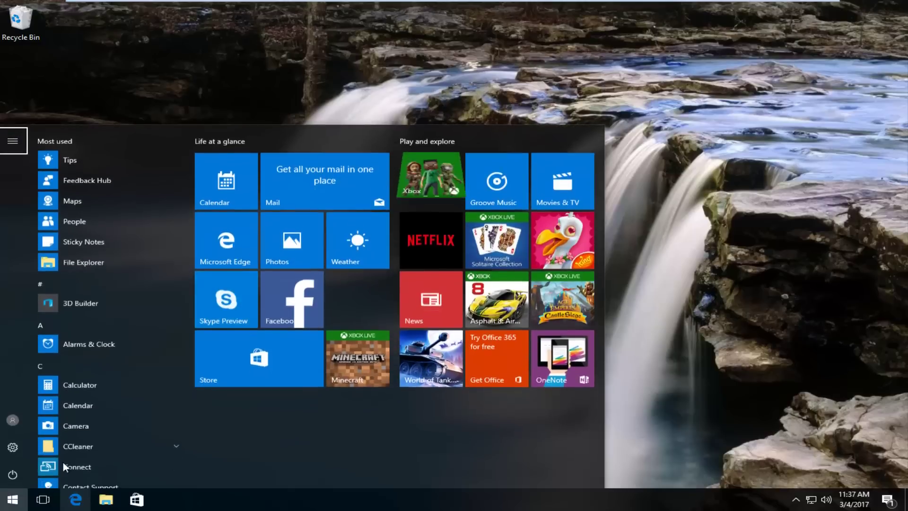
{"action": "scroll", "coordinate": [84, 372], "scroll_direction": "down", "scroll_amount": 1}
{"action": "scroll", "coordinate": [84, 372], "scroll_direction": "down", "scroll_amount": 1}
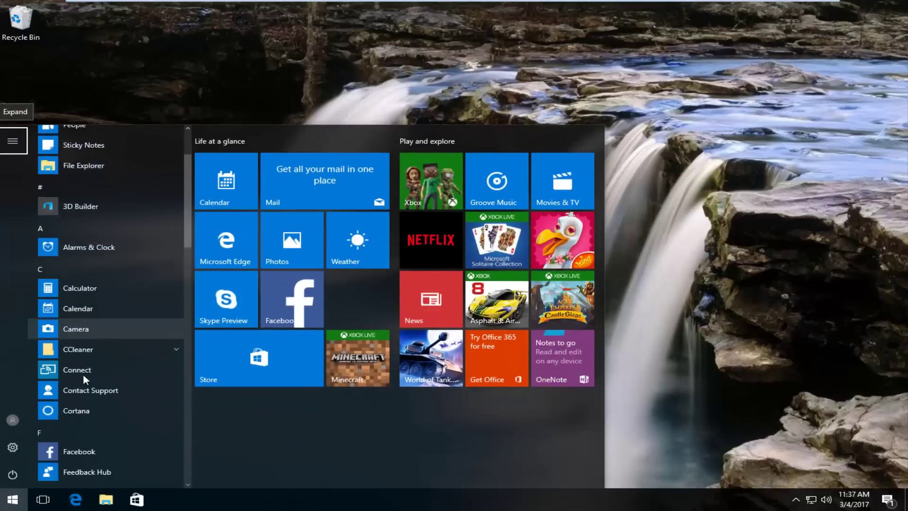
{"action": "scroll", "coordinate": [117, 316], "scroll_direction": "down", "scroll_amount": 3}
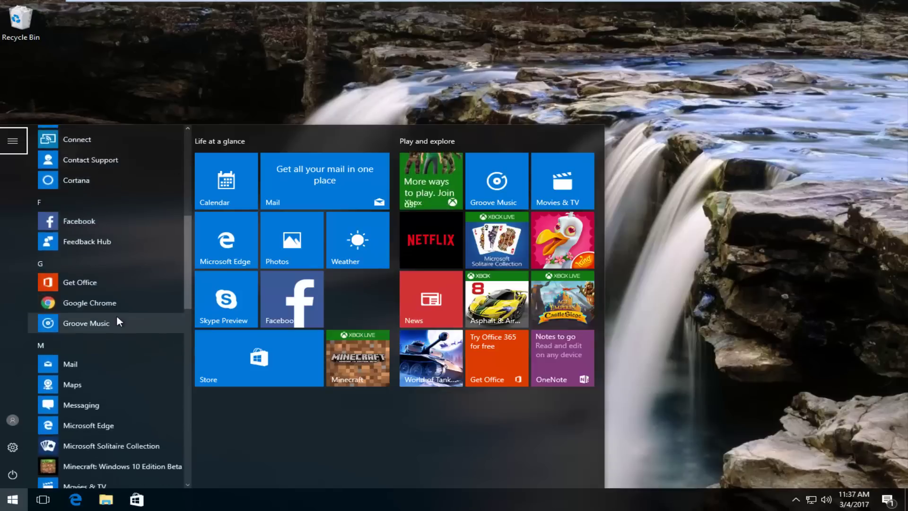
{"action": "scroll", "coordinate": [118, 314], "scroll_direction": "up", "scroll_amount": 4}
{"action": "left_click", "coordinate": [277, 31]}
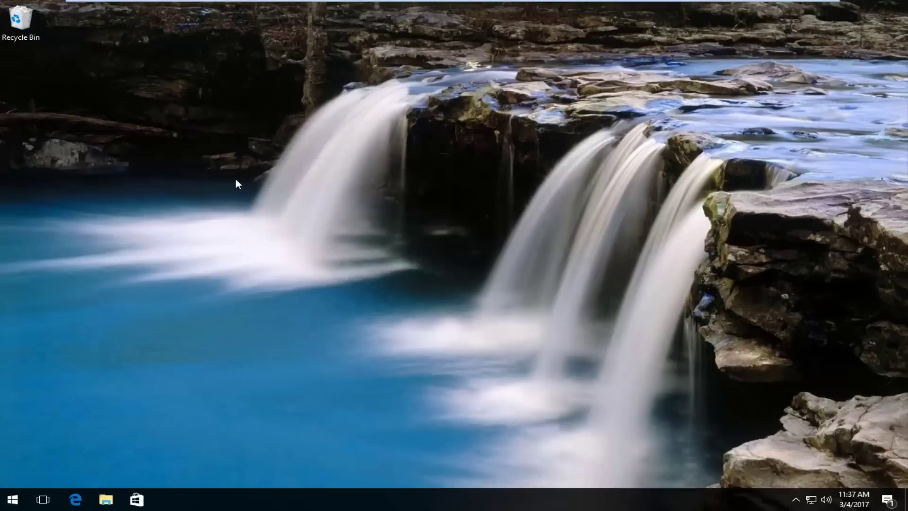
{"action": "left_click", "coordinate": [76, 499]}
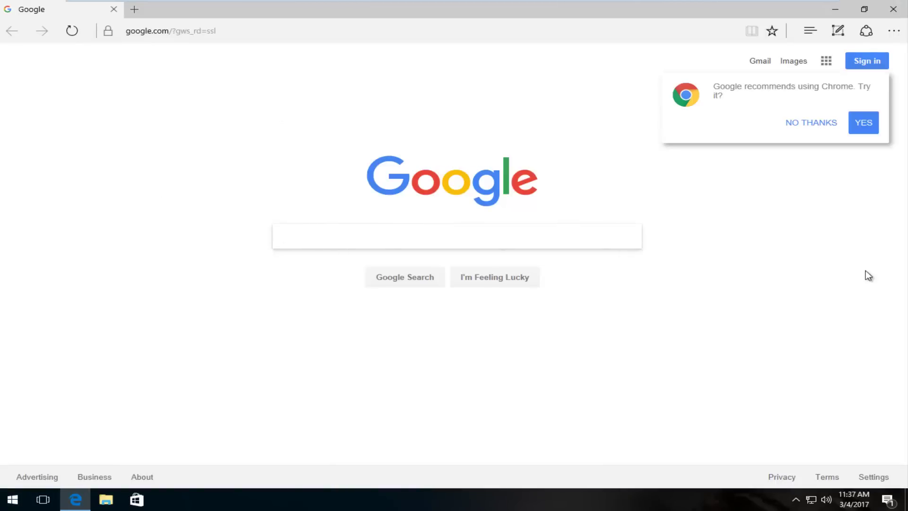
Dismiss the Chrome suggestion and search Google for 'download directx'
{"action": "left_click", "coordinate": [797, 124]}
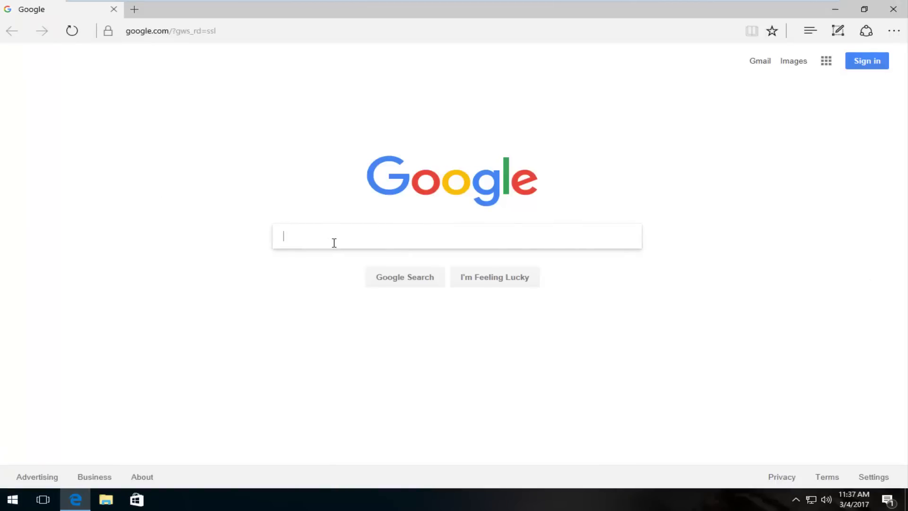
{"action": "type", "text": "download direc"}
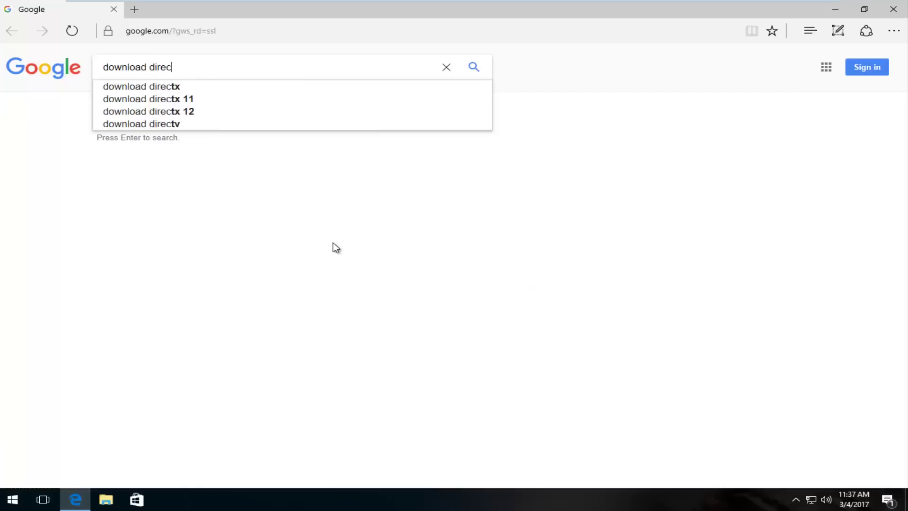
{"action": "type", "text": "tx"}
{"action": "key", "text": "Return"}
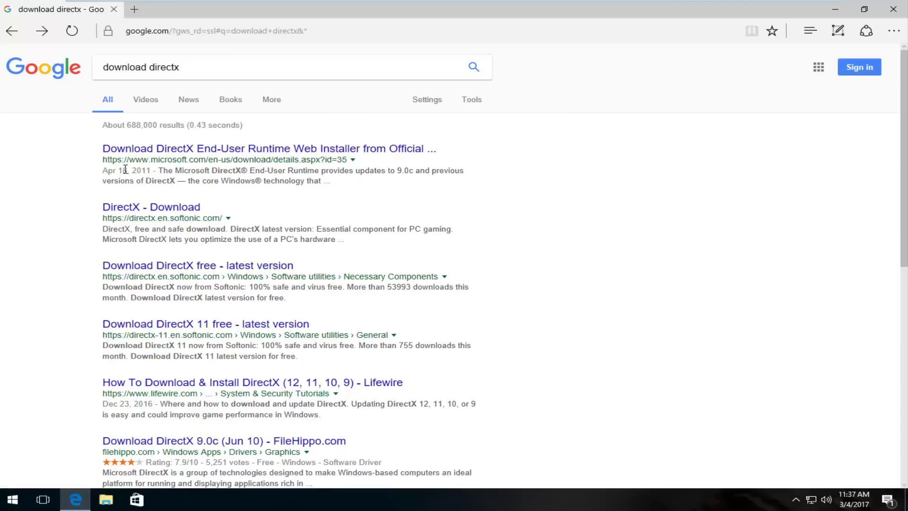
Open Microsoft's DirectX End-User Runtime page, keeping English as the download language
{"action": "left_click", "coordinate": [144, 148]}
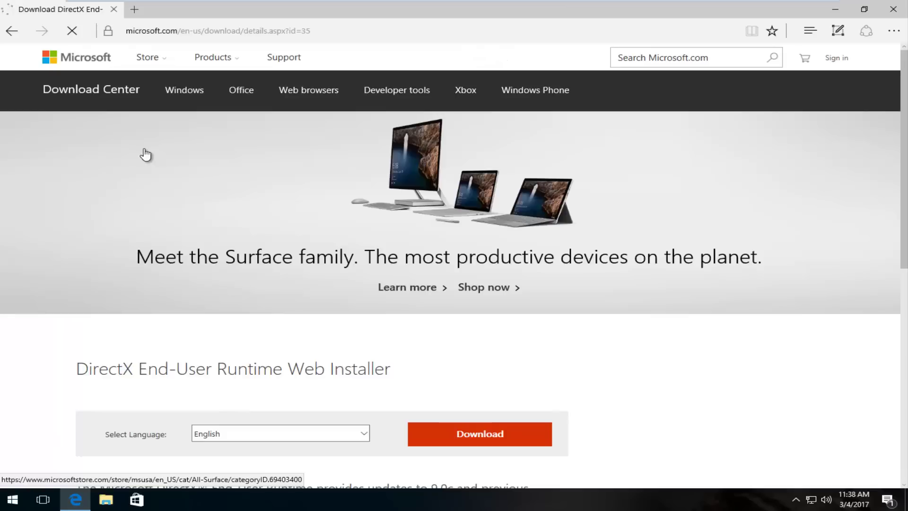
{"action": "scroll", "coordinate": [145, 153], "scroll_direction": "down", "scroll_amount": 3}
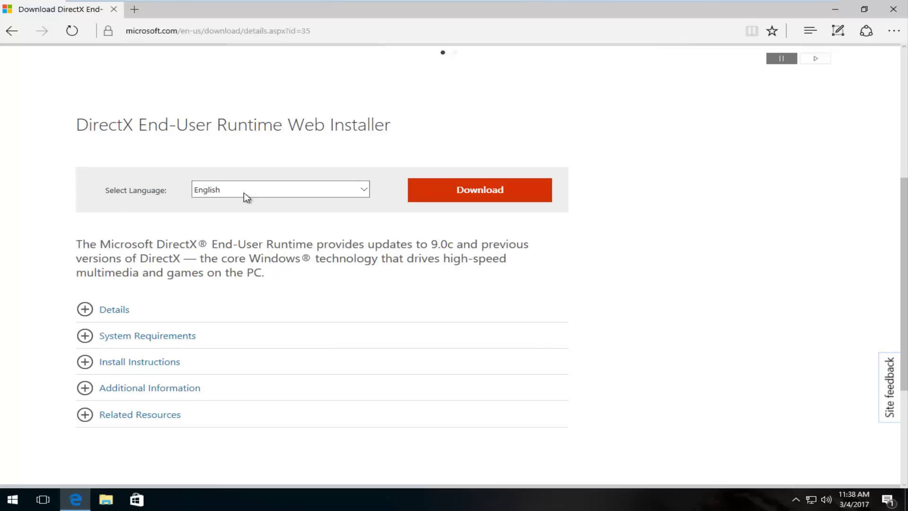
{"action": "left_click", "coordinate": [260, 190]}
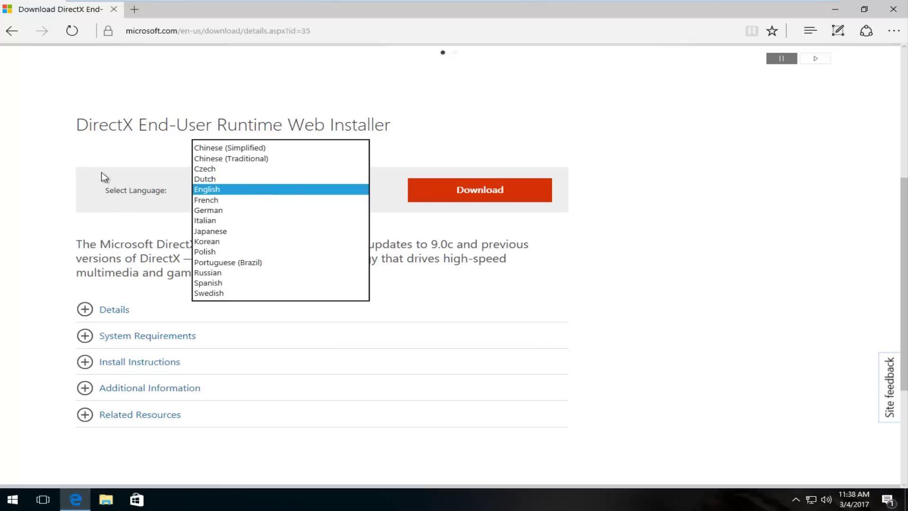
{"action": "left_click", "coordinate": [266, 188]}
{"action": "scroll", "coordinate": [95, 274], "scroll_direction": "down", "scroll_amount": 1}
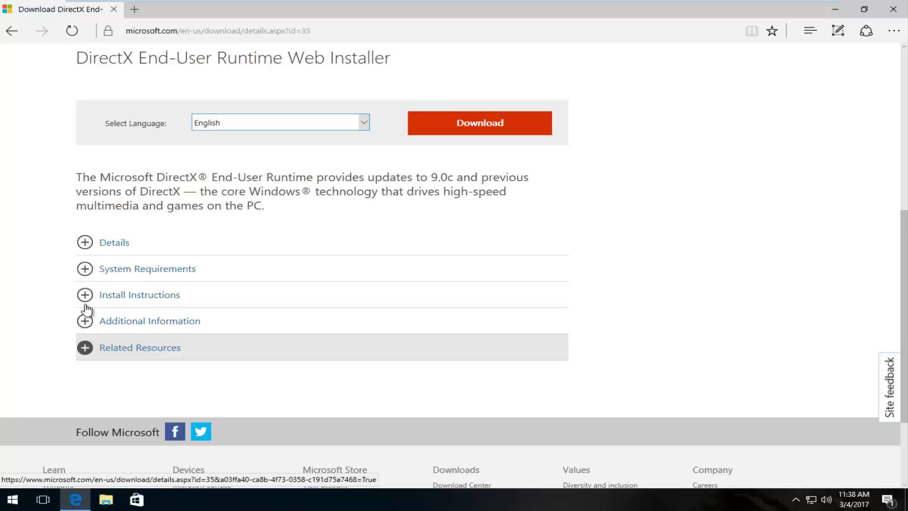
Review the system requirements and file details, then start the DirectX installer download
{"action": "left_click", "coordinate": [91, 268]}
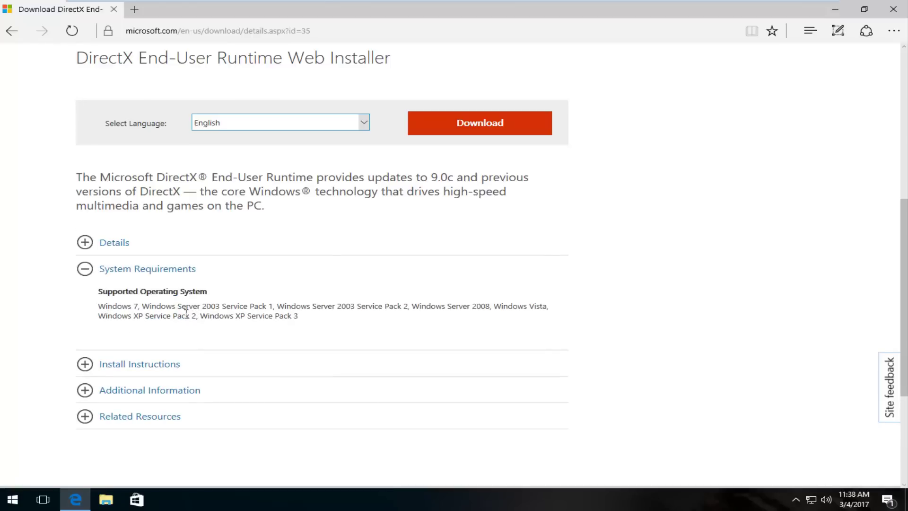
{"action": "left_click", "coordinate": [95, 270]}
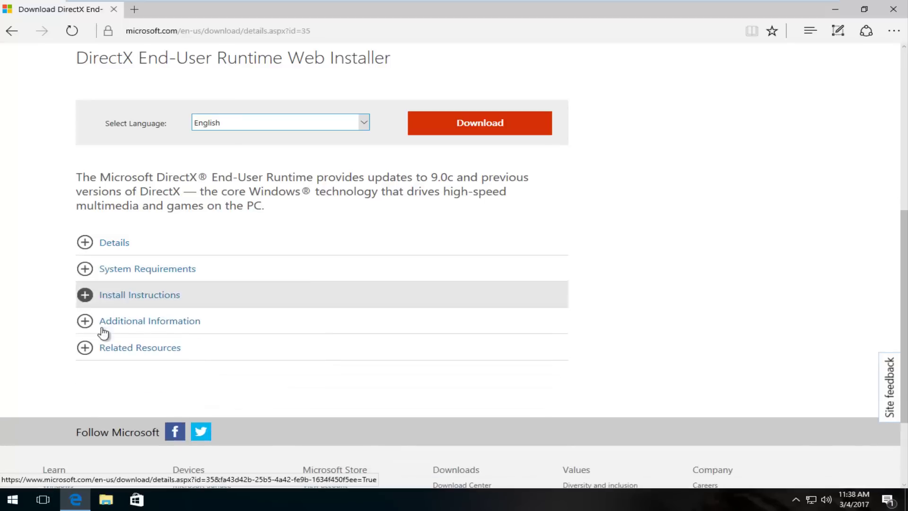
{"action": "left_click", "coordinate": [95, 246]}
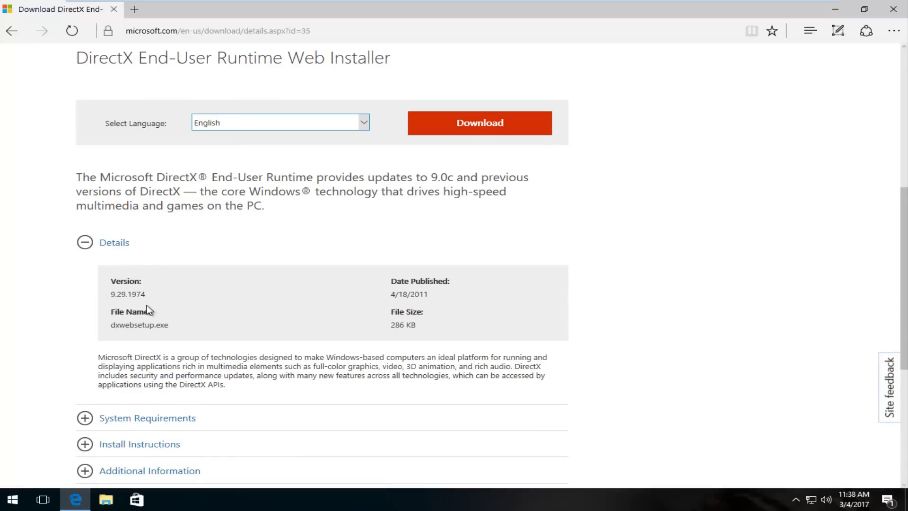
{"action": "left_click", "coordinate": [89, 245]}
{"action": "left_click", "coordinate": [96, 269]}
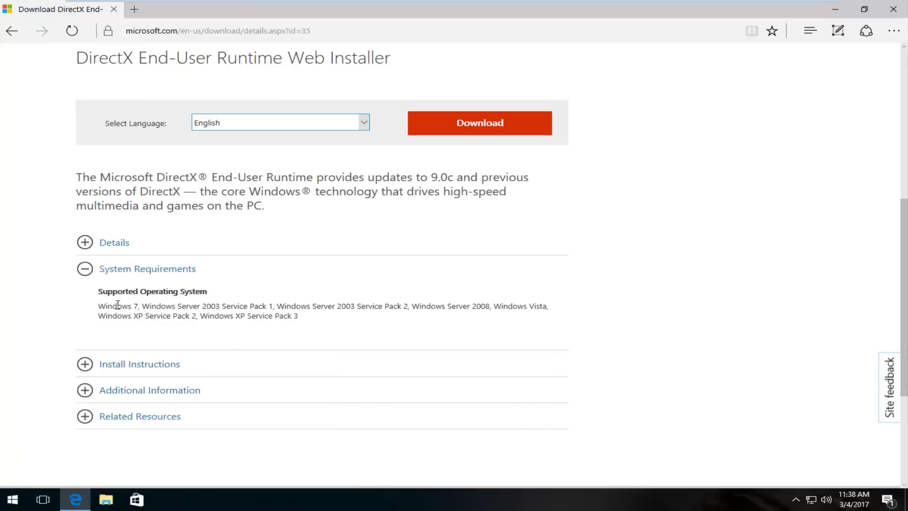
{"action": "double_click", "coordinate": [135, 306]}
{"action": "left_click", "coordinate": [86, 270]}
{"action": "scroll", "coordinate": [86, 274], "scroll_direction": "up", "scroll_amount": 5}
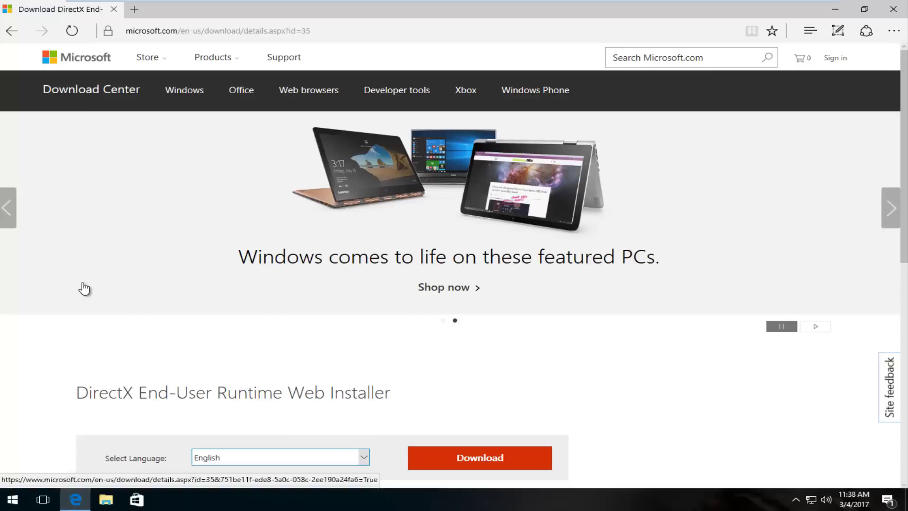
{"action": "scroll", "coordinate": [84, 290], "scroll_direction": "down", "scroll_amount": 3}
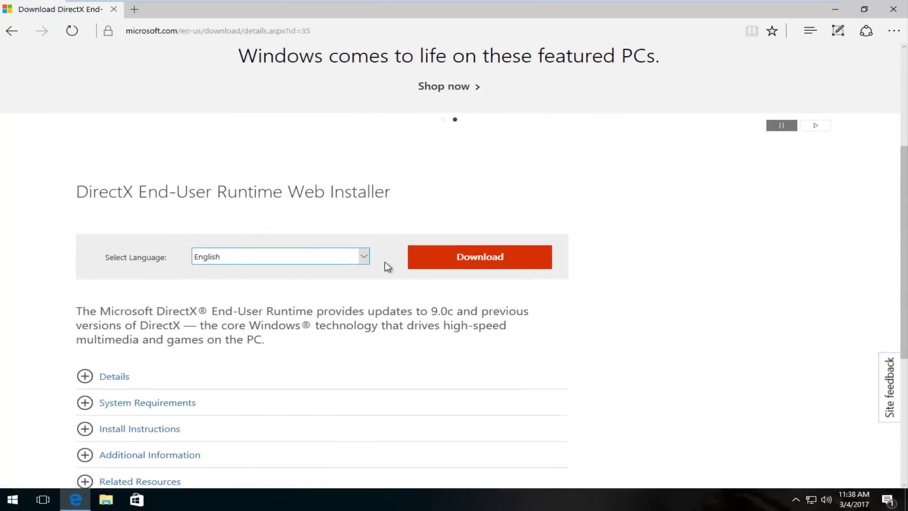
{"action": "left_click", "coordinate": [460, 263]}
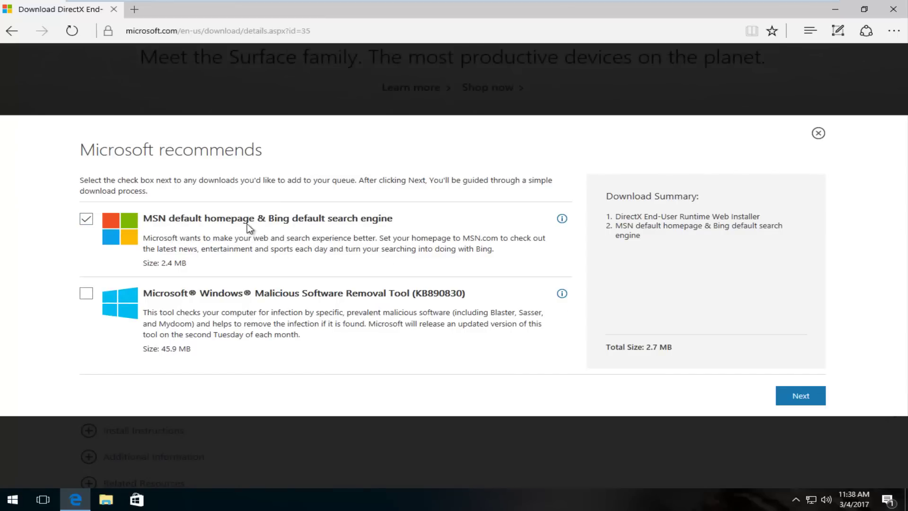
Decline the MSN homepage and Bing extra and download only the DirectX installer
{"action": "left_click", "coordinate": [88, 221]}
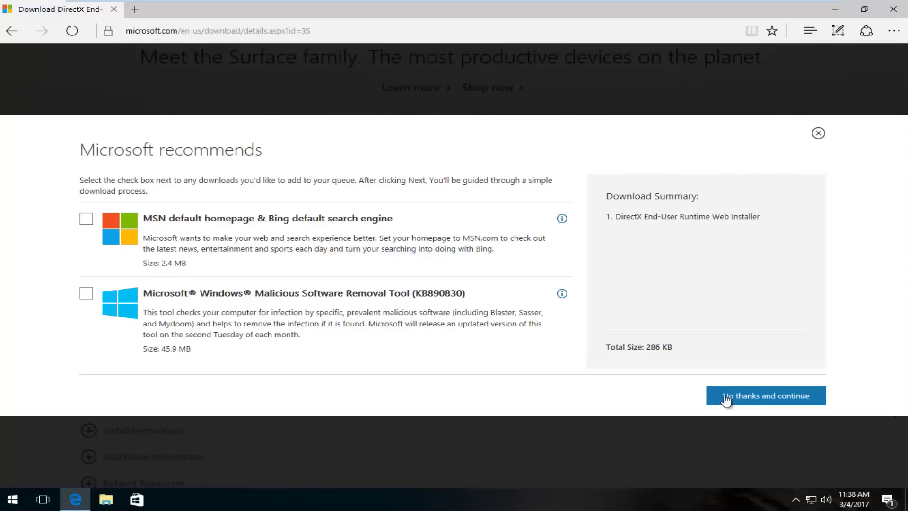
{"action": "left_click", "coordinate": [760, 398]}
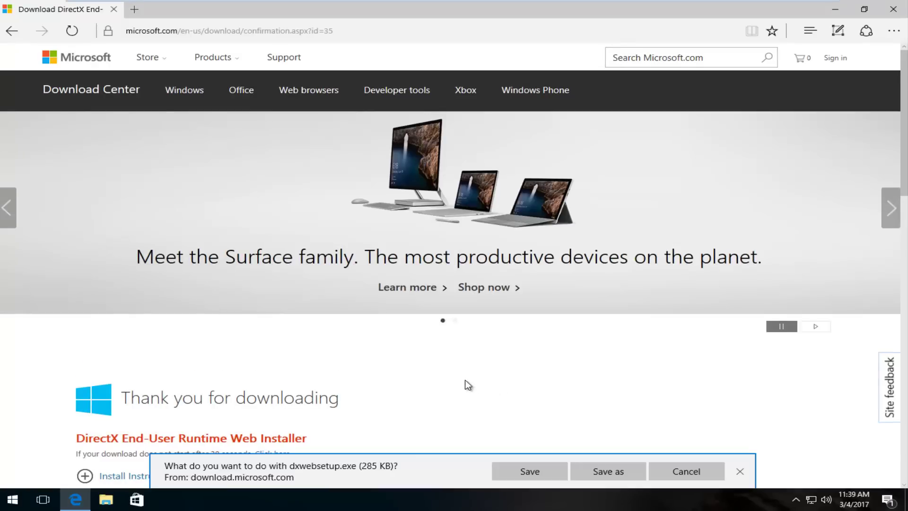
{"action": "scroll", "coordinate": [426, 373], "scroll_direction": "down", "scroll_amount": 2}
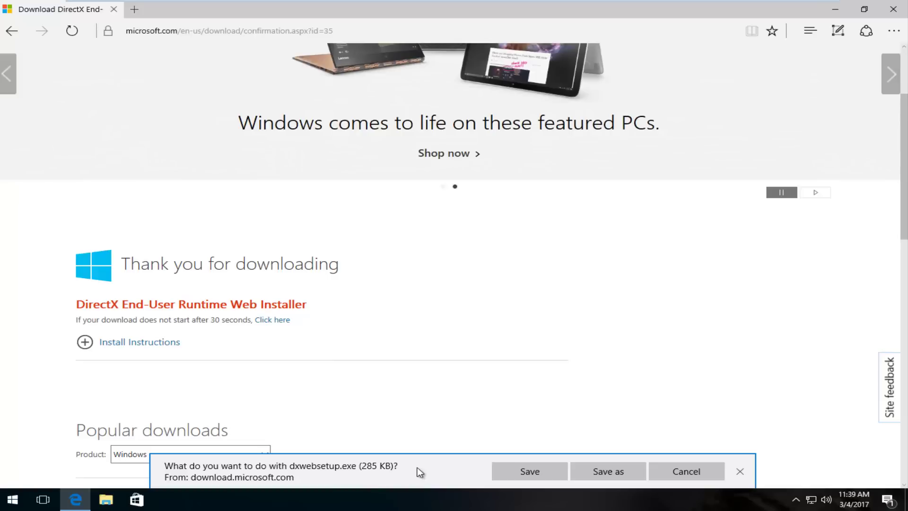
Save dxwebsetup.exe and run it after the security scan
{"action": "left_click", "coordinate": [520, 471]}
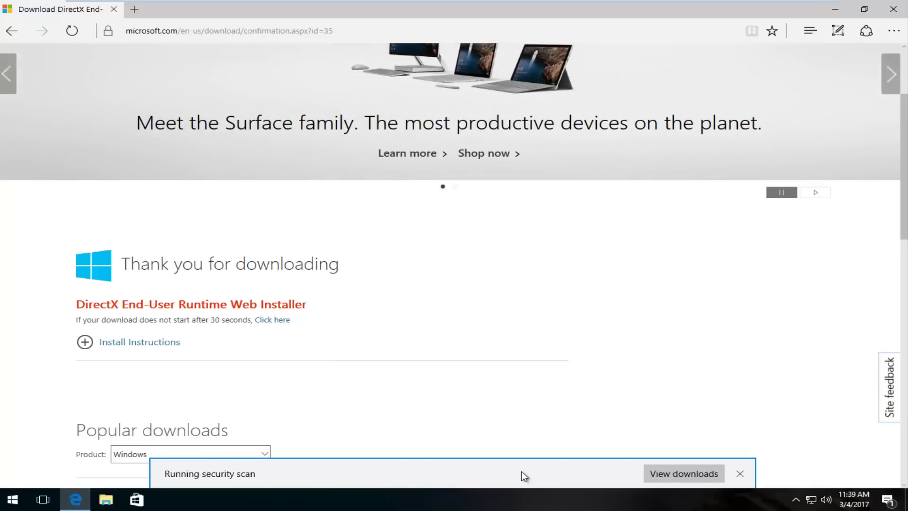
{"action": "left_click", "coordinate": [524, 474]}
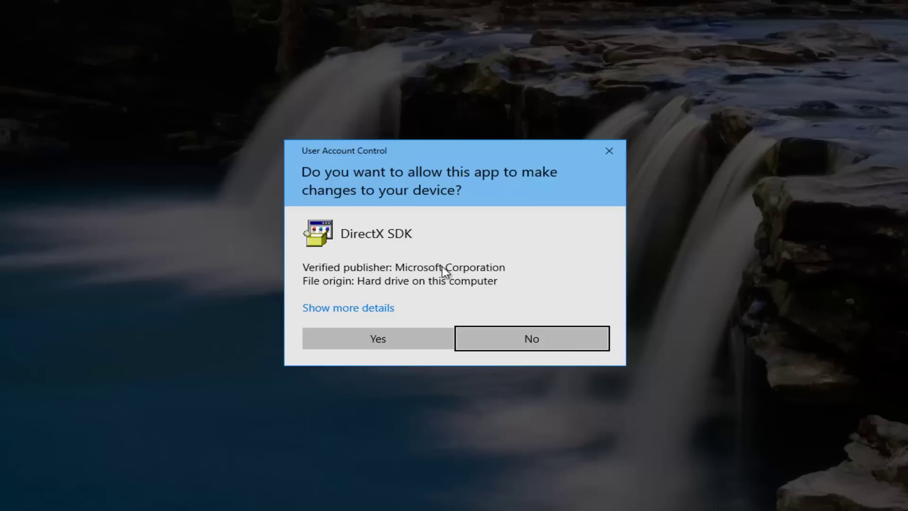
Allow the DirectX installer, centre its window, and accept the license agreement
{"action": "left_click", "coordinate": [362, 337]}
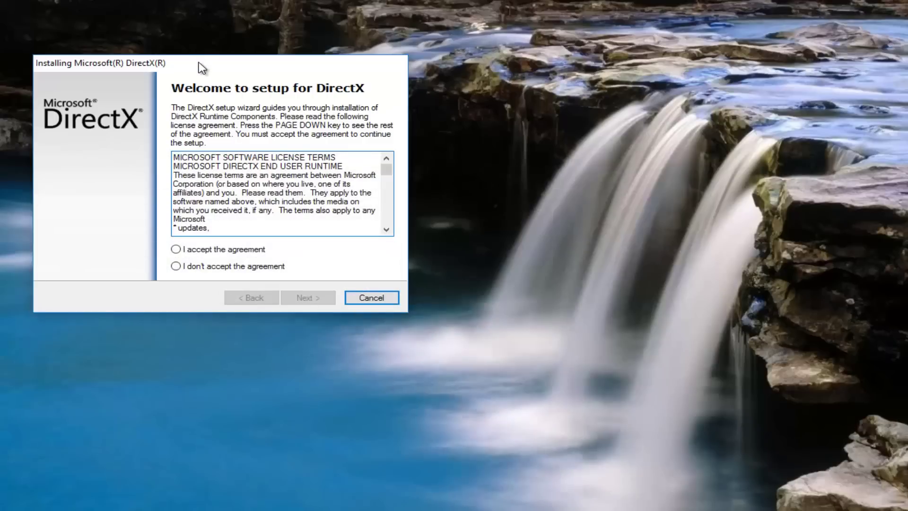
{"action": "left_click_drag", "start_coordinate": [199, 65], "coordinate": [428, 155]}
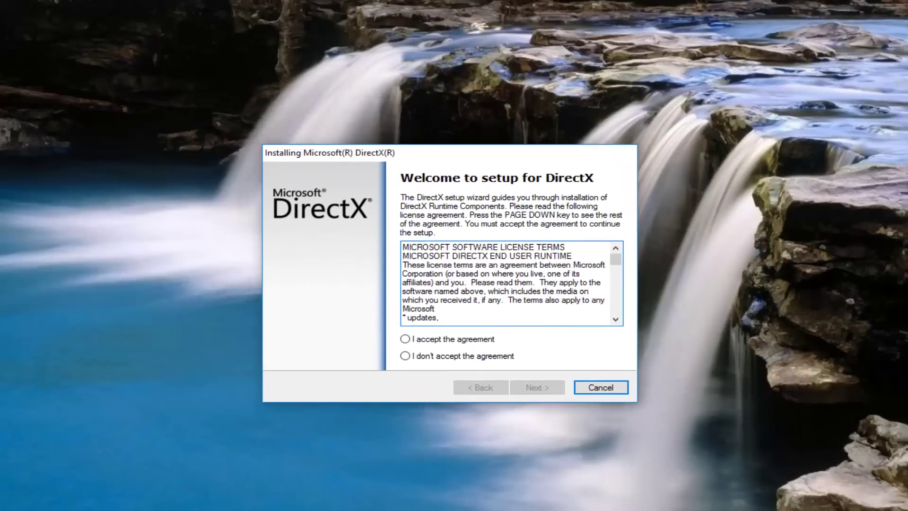
{"action": "left_click_drag", "start_coordinate": [428, 155], "coordinate": [458, 162]}
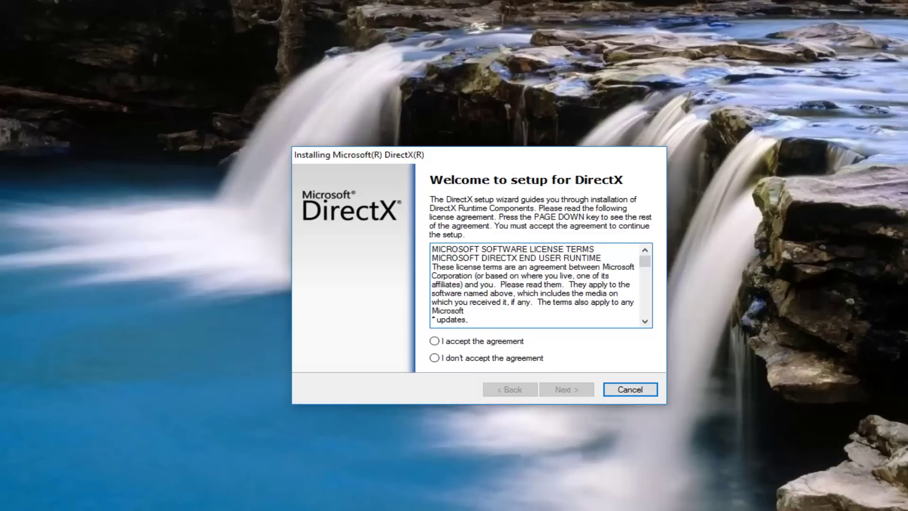
{"action": "mouse_move", "coordinate": [635, 221]}
{"action": "left_mouse_down"}
{"action": "mouse_move", "coordinate": [632, 257]}
{"action": "mouse_move", "coordinate": [630, 213]}
{"action": "left_mouse_up"}
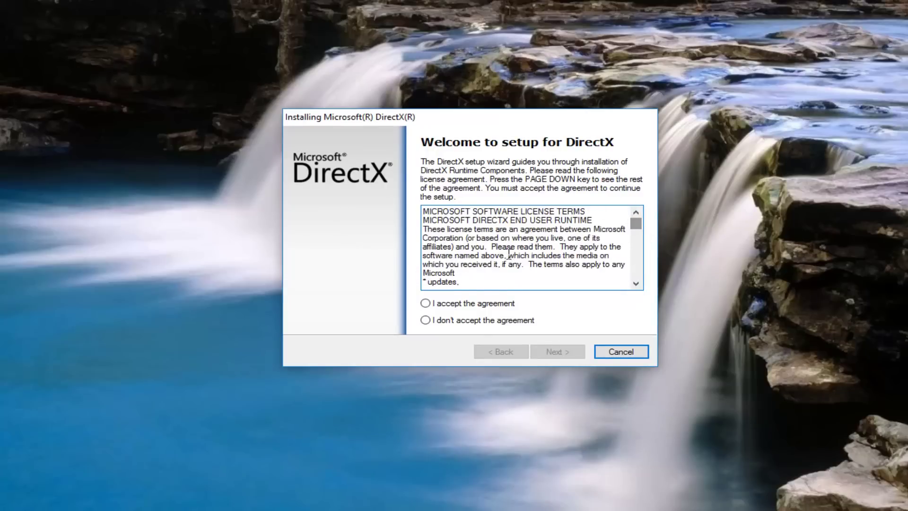
{"action": "left_click", "coordinate": [425, 303]}
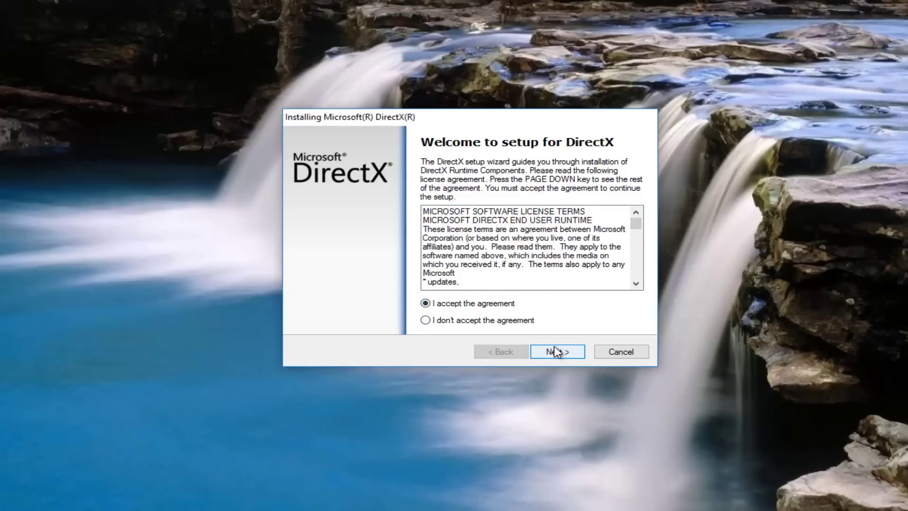
{"action": "left_click", "coordinate": [556, 352]}
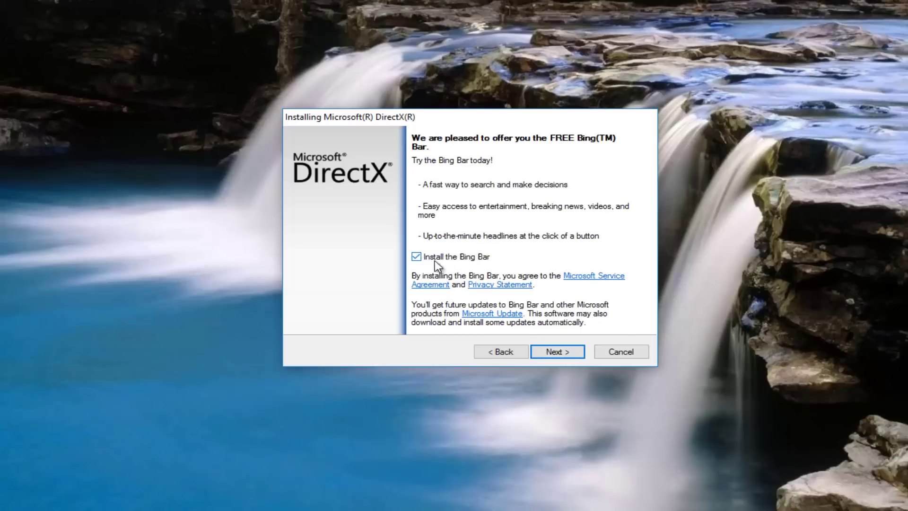
Untick 'Install the Bing Bar' and continue to the component summary
{"action": "left_click", "coordinate": [416, 257]}
{"action": "left_click", "coordinate": [556, 355]}
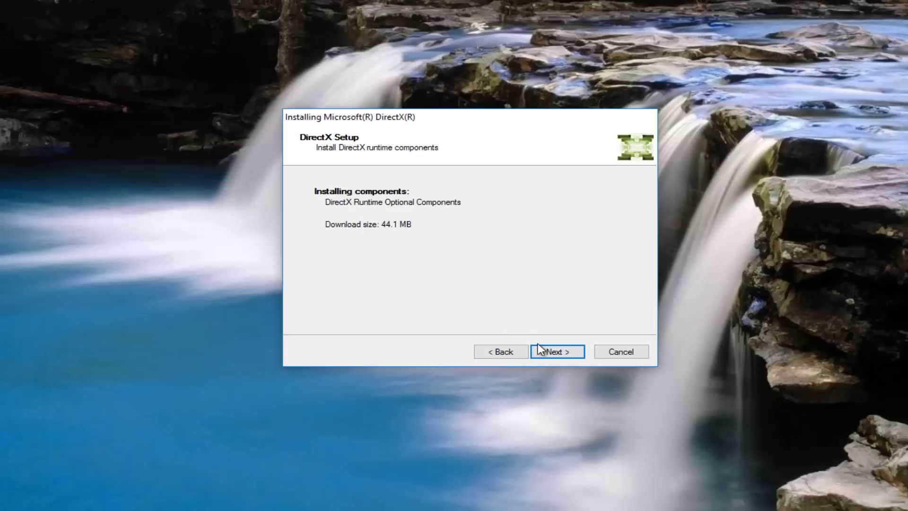
Install the 44.1 MB DirectX runtime components, then finish and close setup
{"action": "left_click", "coordinate": [553, 351]}
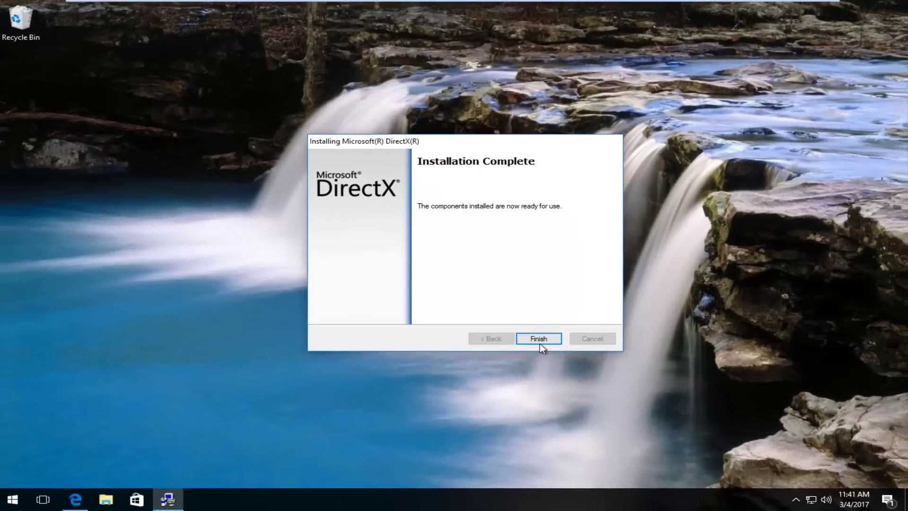
{"action": "left_click", "coordinate": [538, 339]}
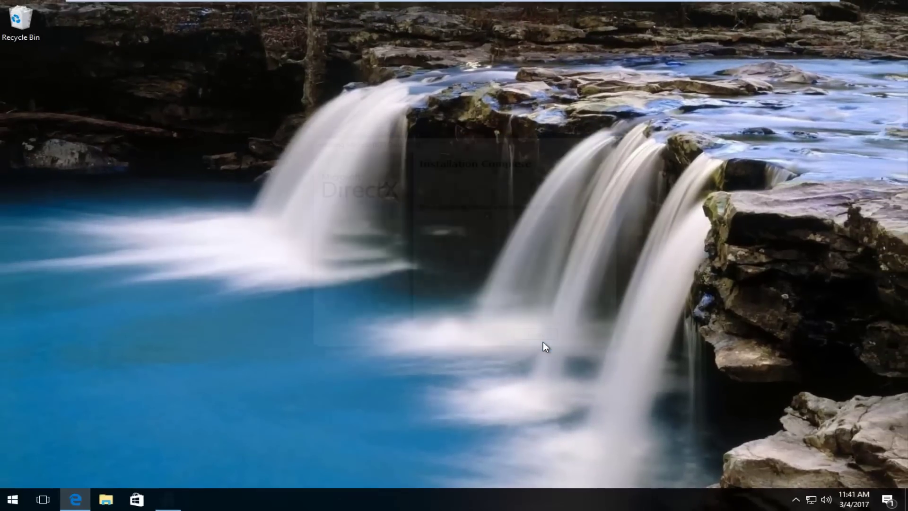
Restore Edge, go to google.com, and search for '.net framework', correcting a typo
{"action": "left_click", "coordinate": [74, 497]}
{"action": "left_click", "coordinate": [175, 29]}
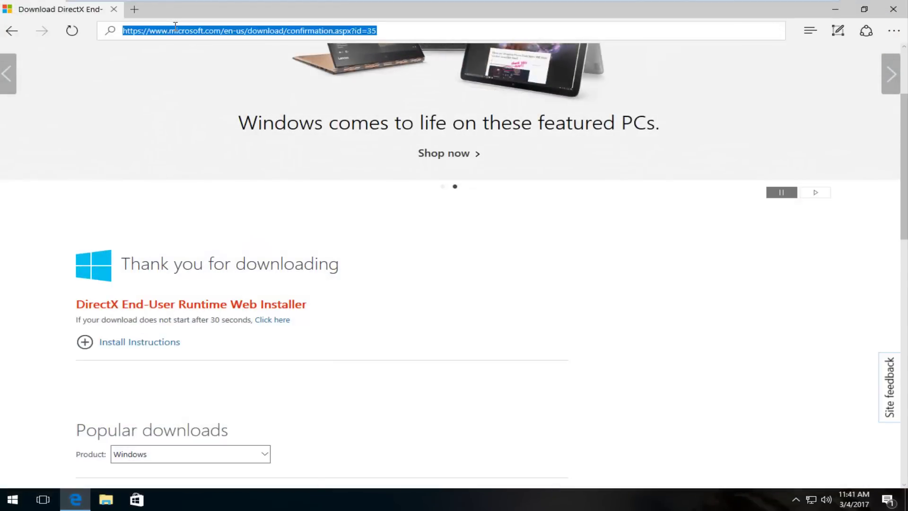
{"action": "type", "text": "google.com"}
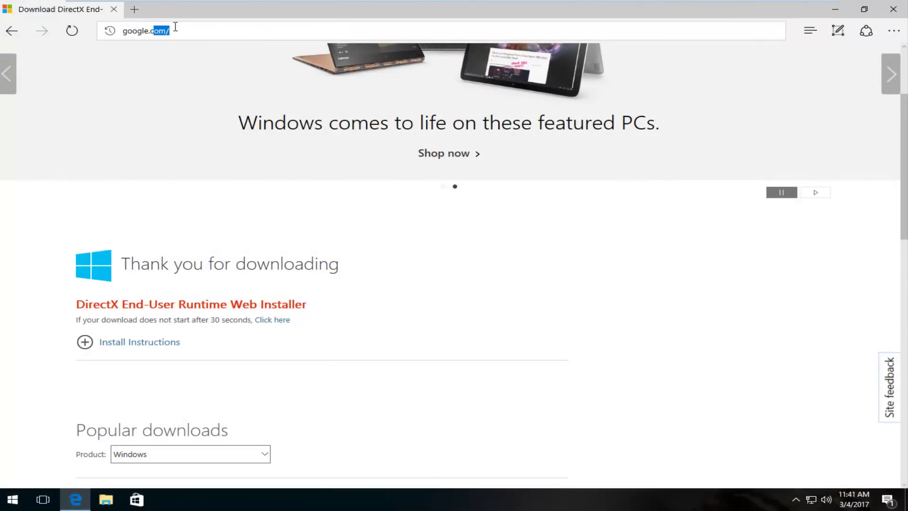
{"action": "key", "text": "Return"}
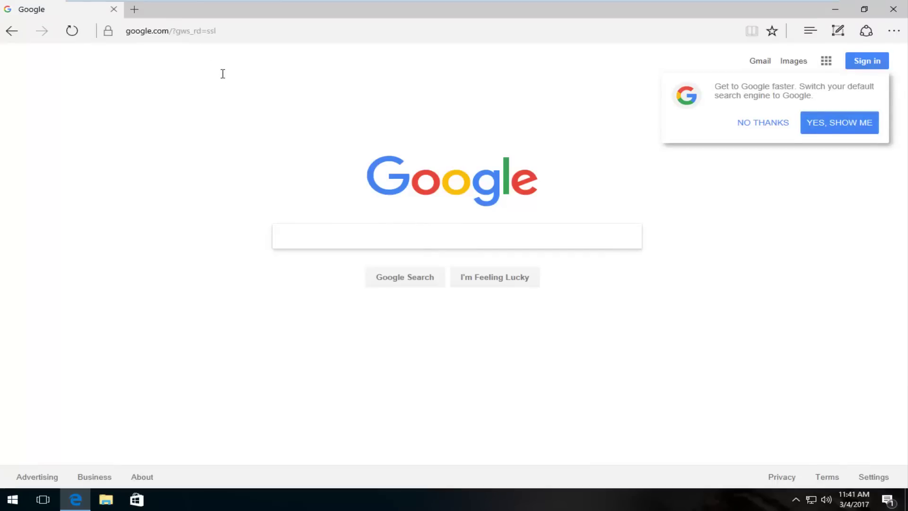
{"action": "type", "text": ".net framewor"}
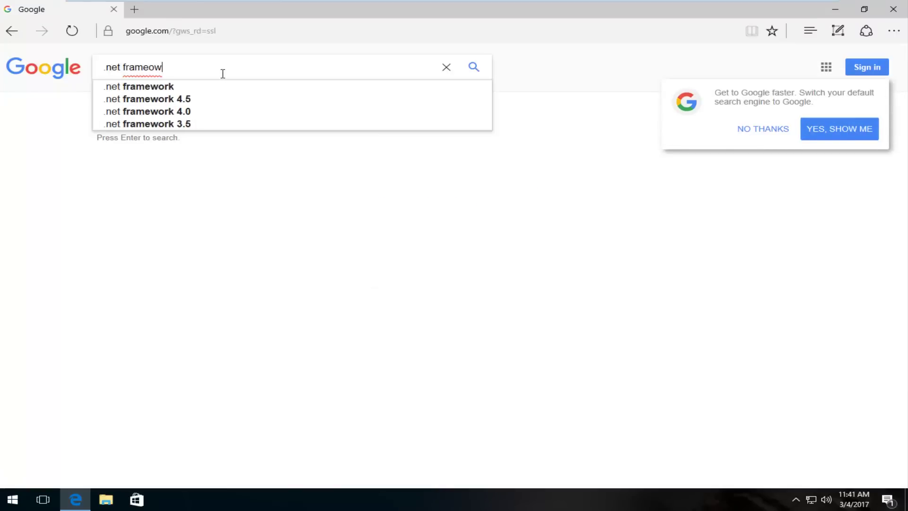
{"action": "key", "text": "BackSpace"}
{"action": "key", "text": "BackSpace"}
{"action": "type", "text": "prl"}
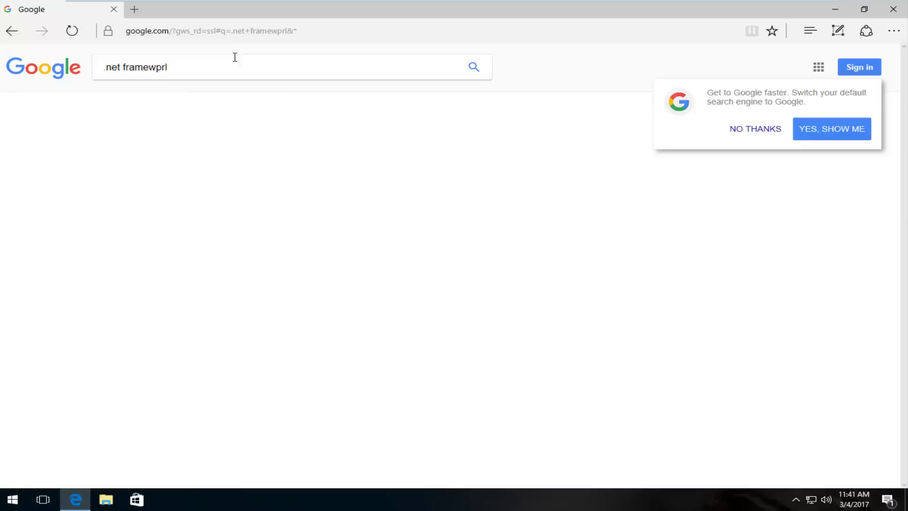
{"action": "key", "text": "BackSpace"}
{"action": "key", "text": "BackSpace"}
{"action": "key", "text": "BackSpace"}
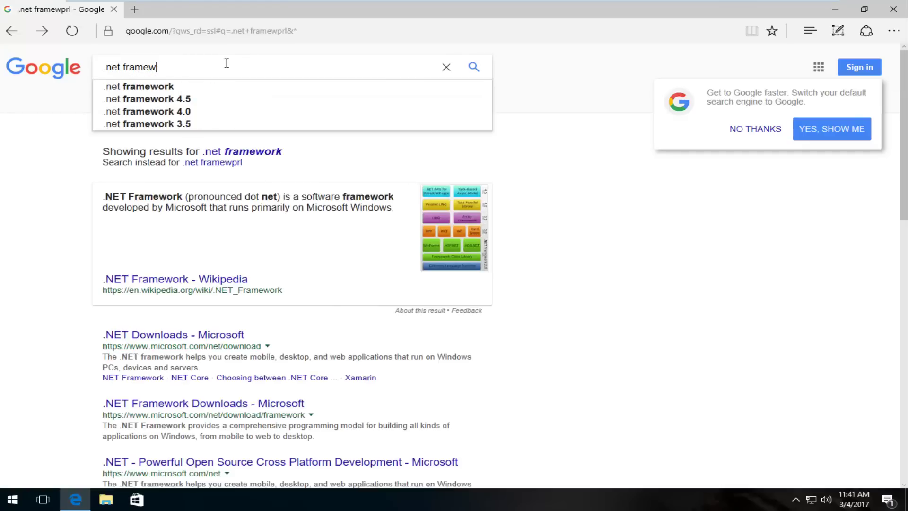
{"action": "type", "text": "ork"}
{"action": "key", "text": "Return"}
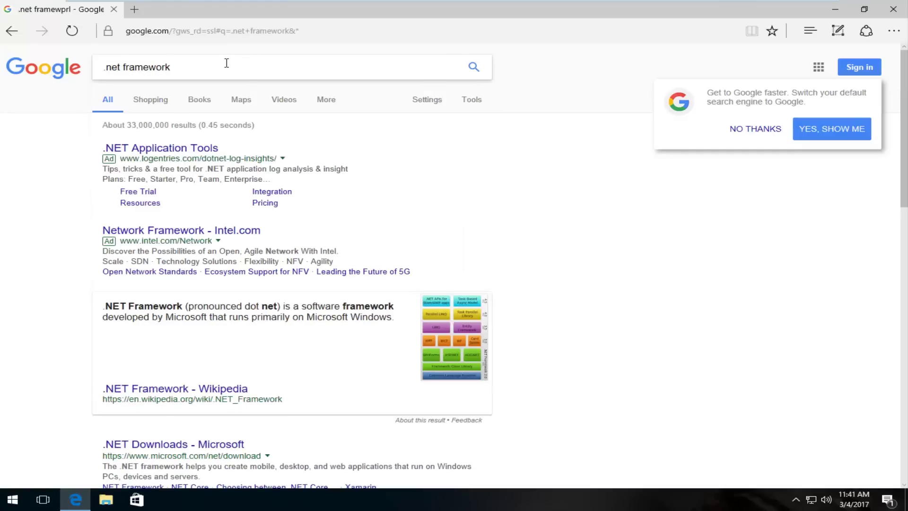
{"action": "scroll", "coordinate": [106, 204], "scroll_direction": "down", "scroll_amount": 2}
{"action": "scroll", "coordinate": [106, 206], "scroll_direction": "down", "scroll_amount": 1}
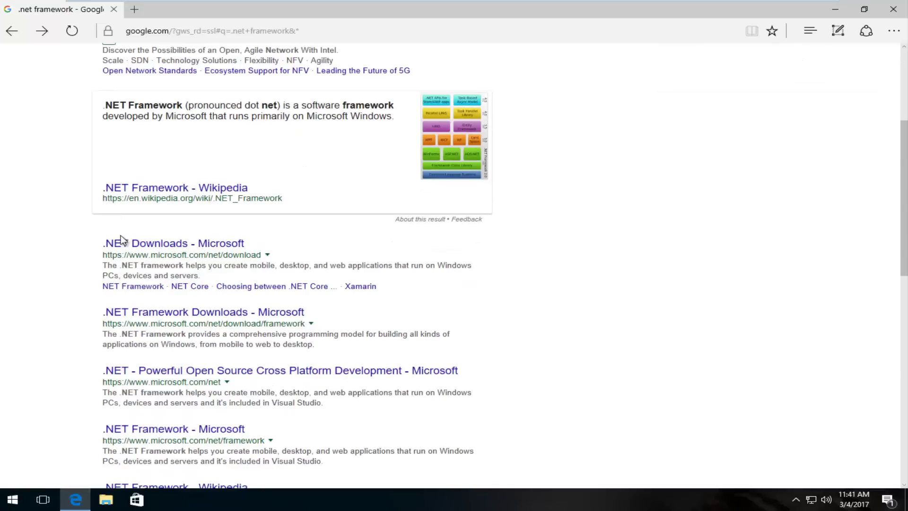
{"action": "scroll", "coordinate": [167, 249], "scroll_direction": "up", "scroll_amount": 1}
{"action": "scroll", "coordinate": [189, 270], "scroll_direction": "up", "scroll_amount": 1}
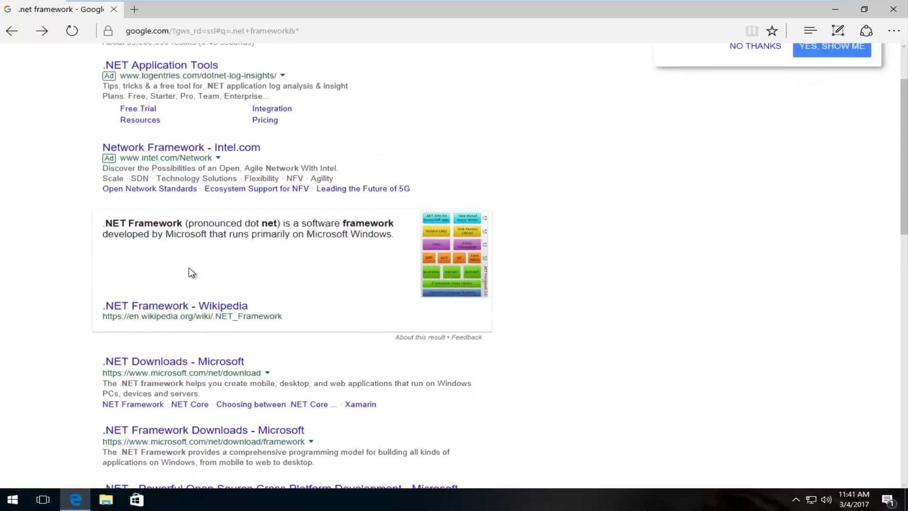
{"action": "scroll", "coordinate": [188, 270], "scroll_direction": "up", "scroll_amount": 1}
{"action": "scroll", "coordinate": [126, 246], "scroll_direction": "down", "scroll_amount": 4}
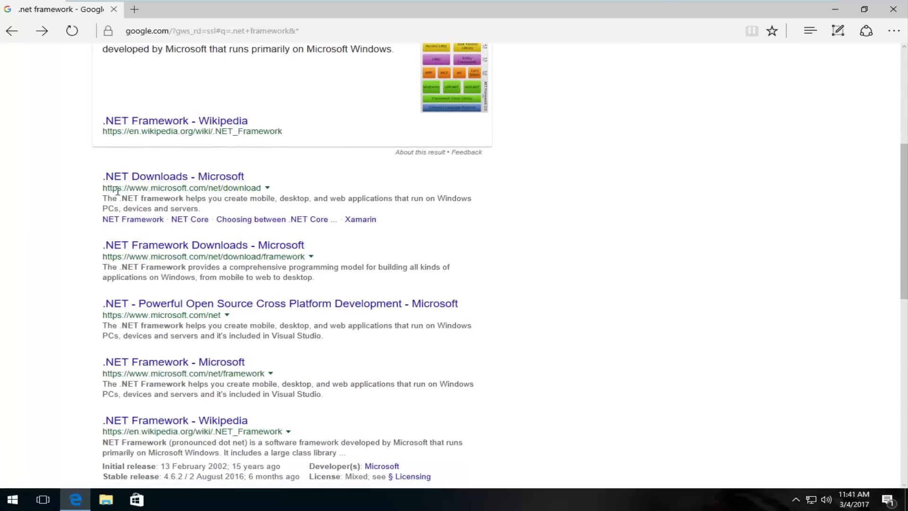
Open the '.NET Downloads - Microsoft' result from the Google results
{"action": "left_click", "coordinate": [142, 177]}
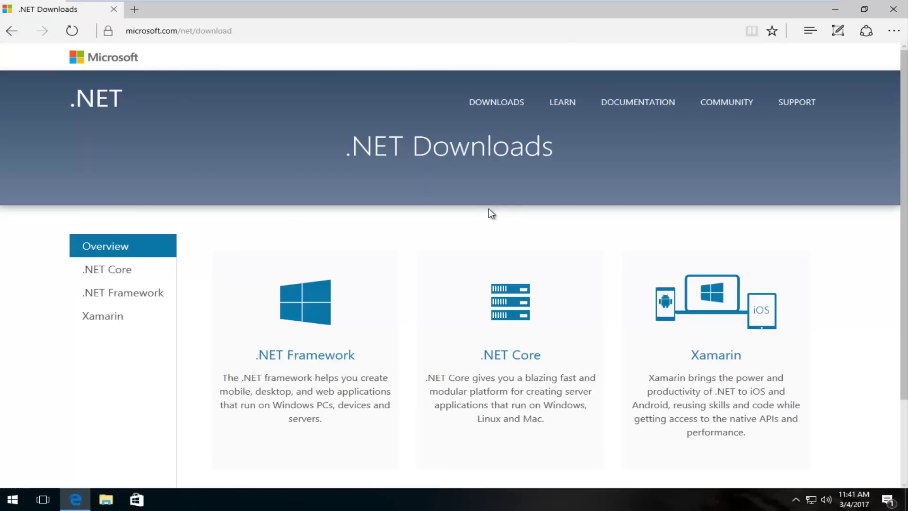
{"action": "scroll", "coordinate": [482, 205], "scroll_direction": "down", "scroll_amount": 3}
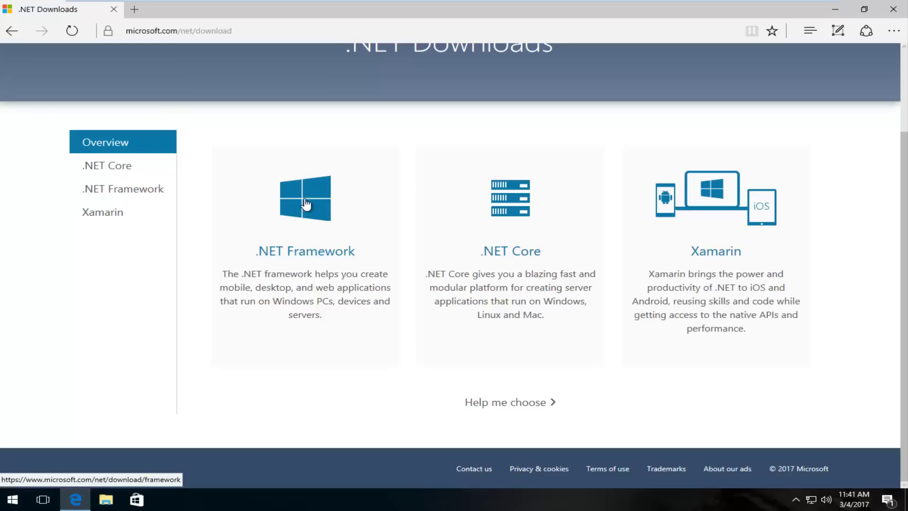
{"action": "left_click", "coordinate": [286, 257]}
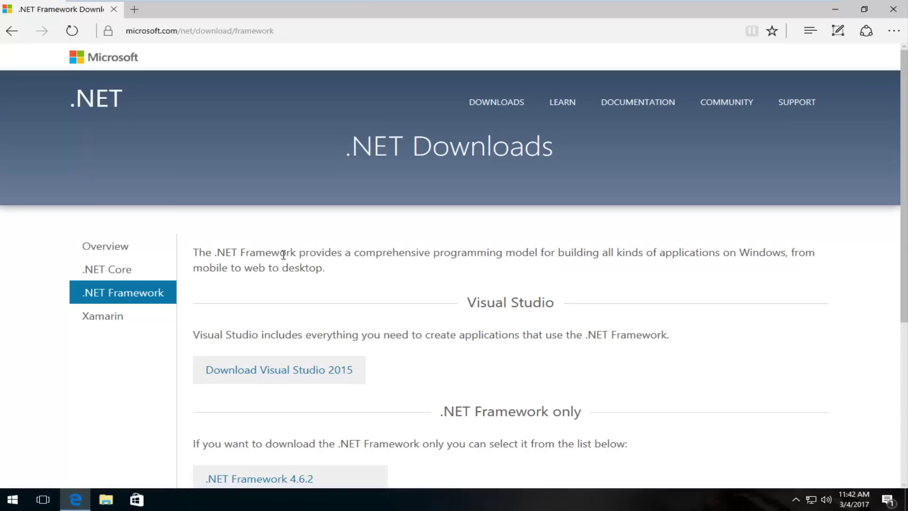
{"action": "scroll", "coordinate": [283, 254], "scroll_direction": "down", "scroll_amount": 1}
{"action": "scroll", "coordinate": [273, 249], "scroll_direction": "down", "scroll_amount": 2}
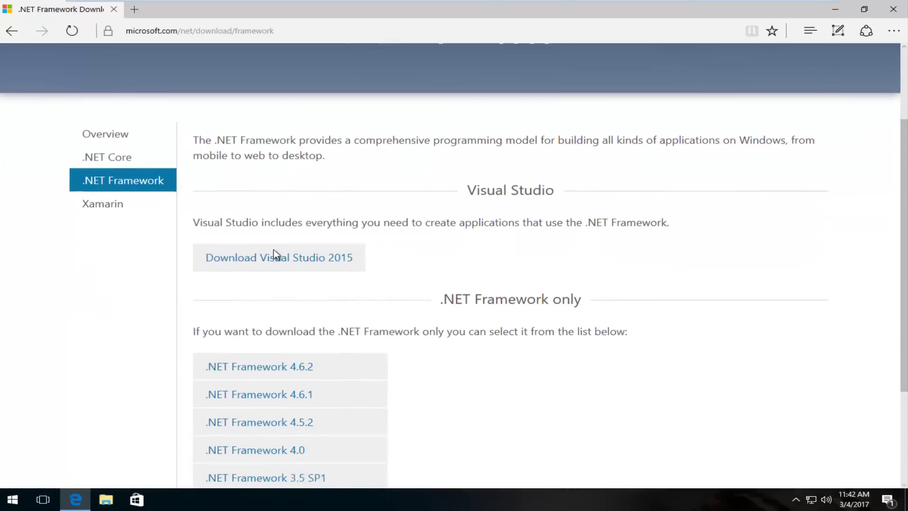
{"action": "scroll", "coordinate": [272, 247], "scroll_direction": "down", "scroll_amount": 1}
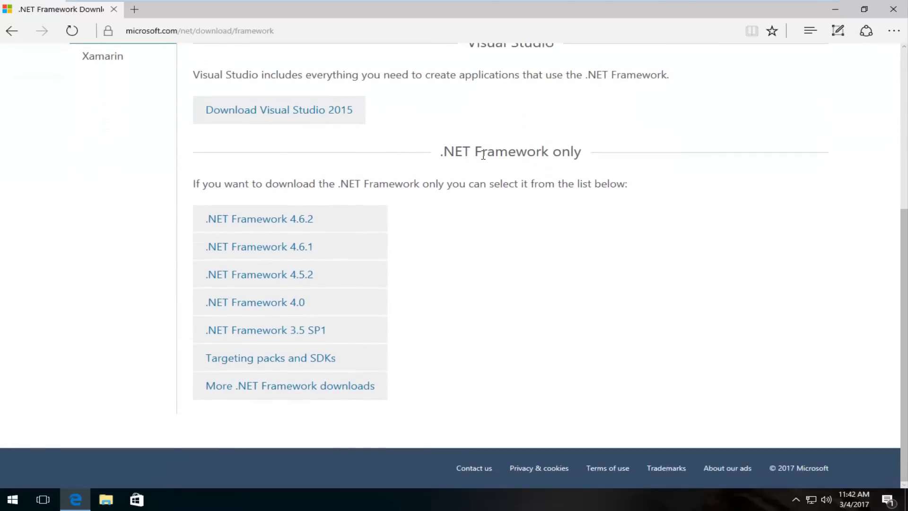
{"action": "scroll", "coordinate": [560, 191], "scroll_direction": "up", "scroll_amount": 1}
{"action": "scroll", "coordinate": [566, 208], "scroll_direction": "up", "scroll_amount": 3}
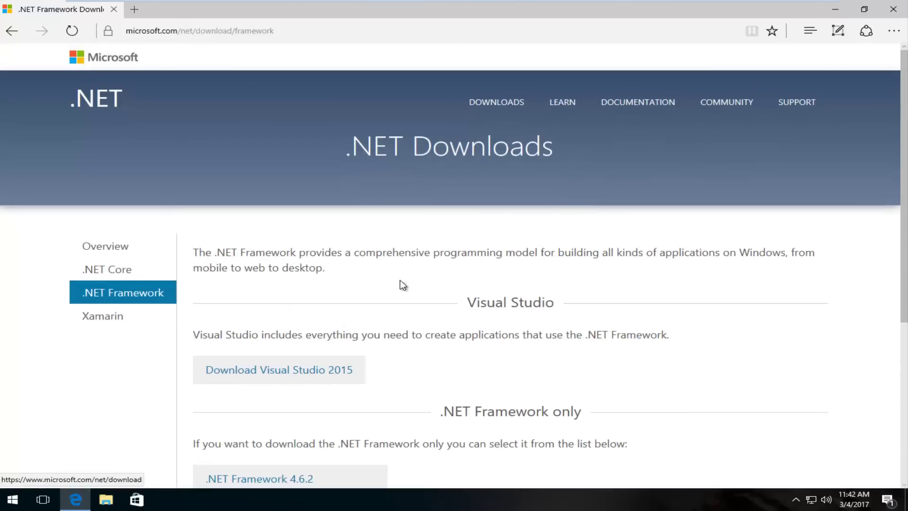
{"action": "scroll", "coordinate": [419, 237], "scroll_direction": "down", "scroll_amount": 2}
{"action": "scroll", "coordinate": [419, 236], "scroll_direction": "down", "scroll_amount": 2}
{"action": "scroll", "coordinate": [404, 243], "scroll_direction": "up", "scroll_amount": 1}
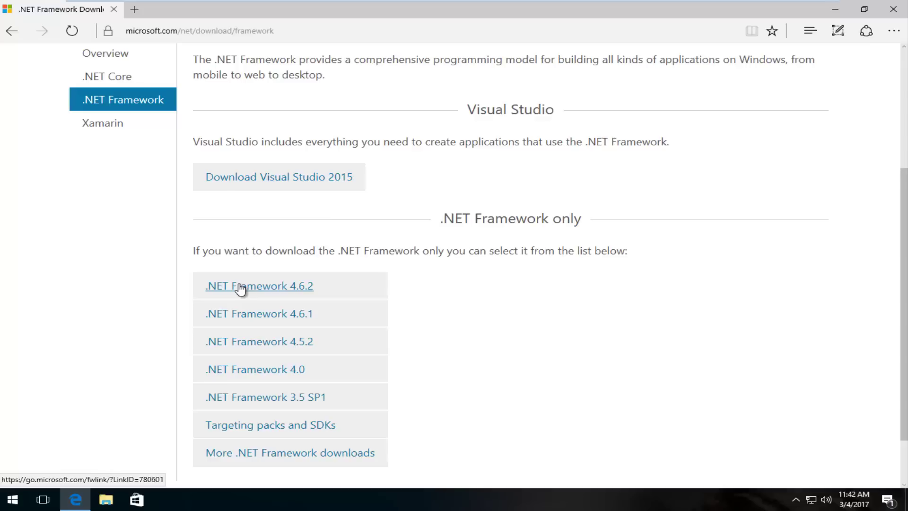
{"action": "scroll", "coordinate": [240, 287], "scroll_direction": "up", "scroll_amount": 3}
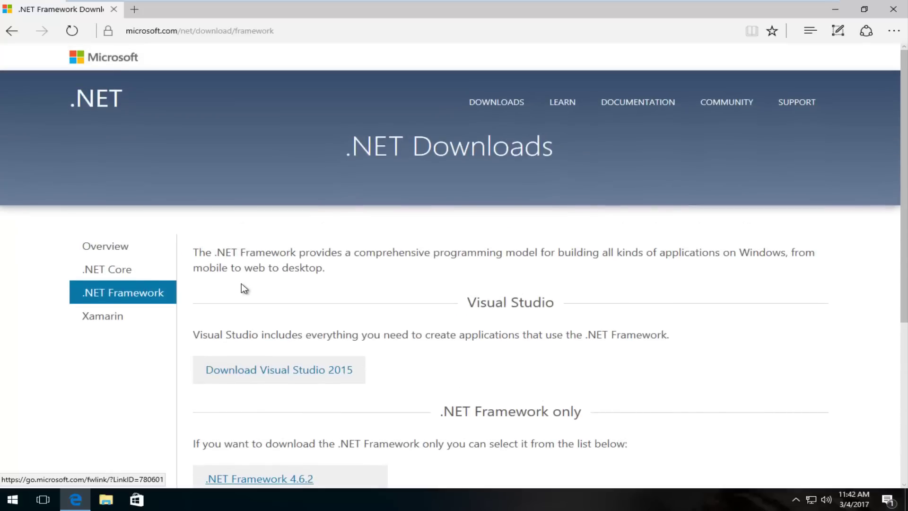
{"action": "scroll", "coordinate": [245, 287], "scroll_direction": "down", "scroll_amount": 2}
{"action": "scroll", "coordinate": [249, 287], "scroll_direction": "down", "scroll_amount": 2}
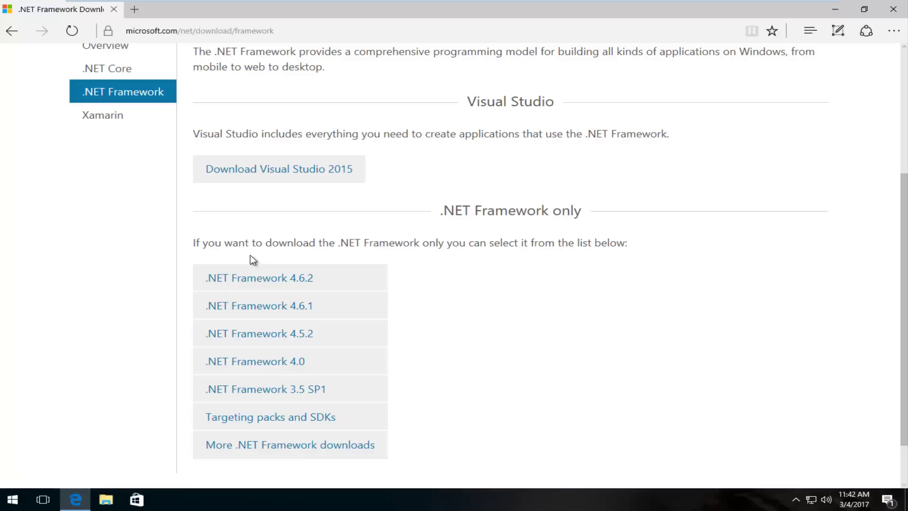
Open the .NET Framework 4.6.2 offline installer page and expand System Requirements
{"action": "left_click", "coordinate": [248, 280]}
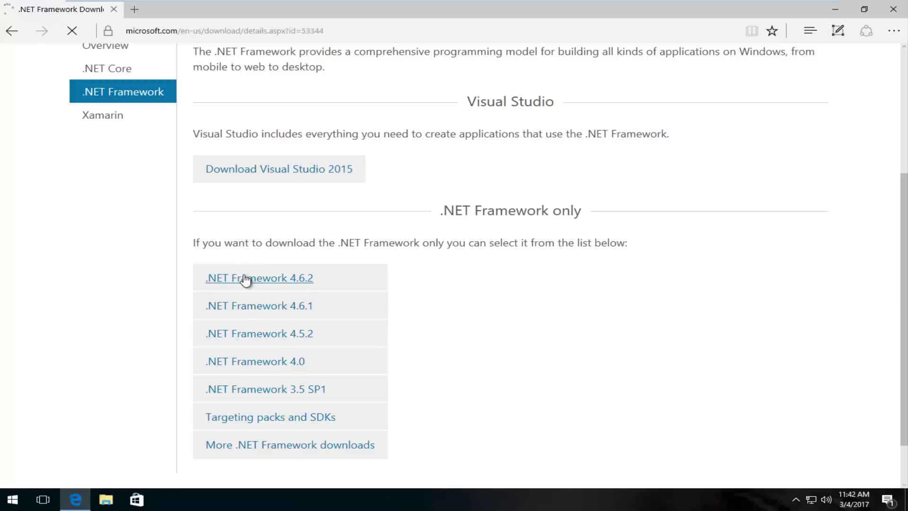
{"action": "scroll", "coordinate": [237, 276], "scroll_direction": "down", "scroll_amount": 2}
{"action": "scroll", "coordinate": [236, 276], "scroll_direction": "down", "scroll_amount": 1}
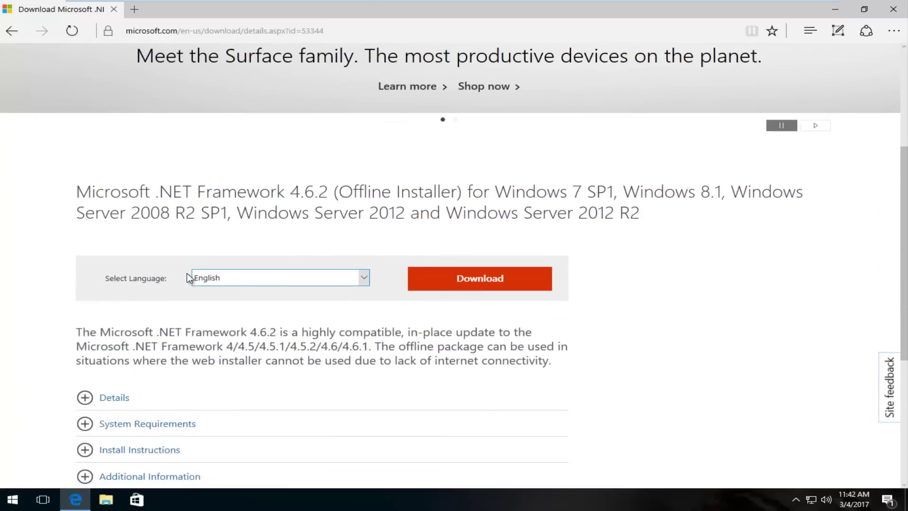
{"action": "scroll", "coordinate": [283, 280], "scroll_direction": "down", "scroll_amount": 2}
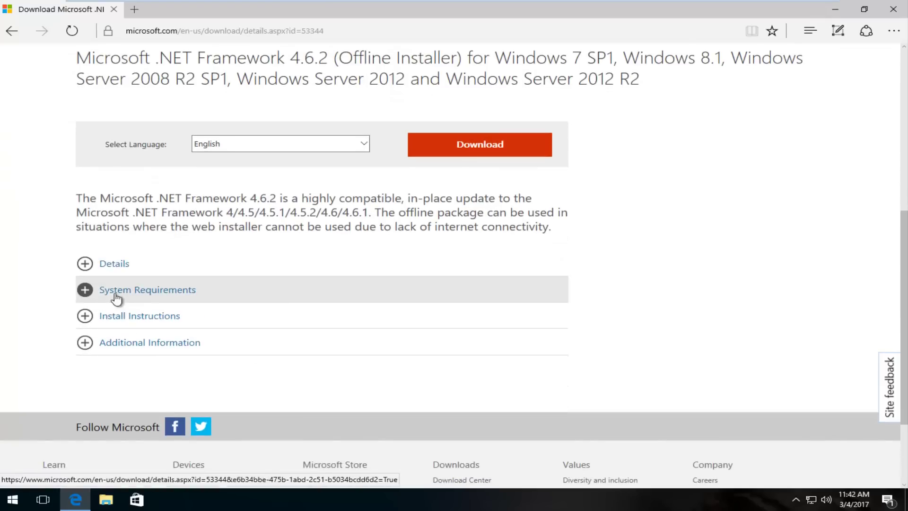
{"action": "left_click", "coordinate": [107, 291]}
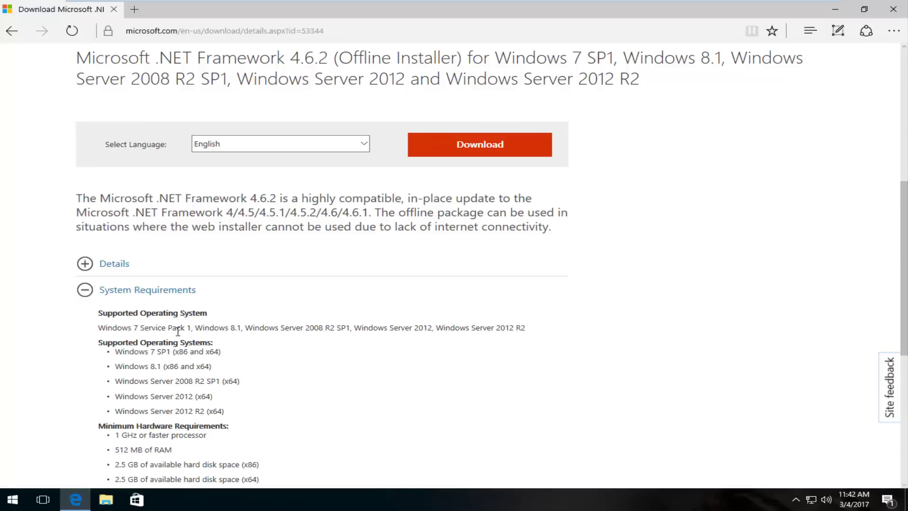
{"action": "scroll", "coordinate": [170, 332], "scroll_direction": "down", "scroll_amount": 1}
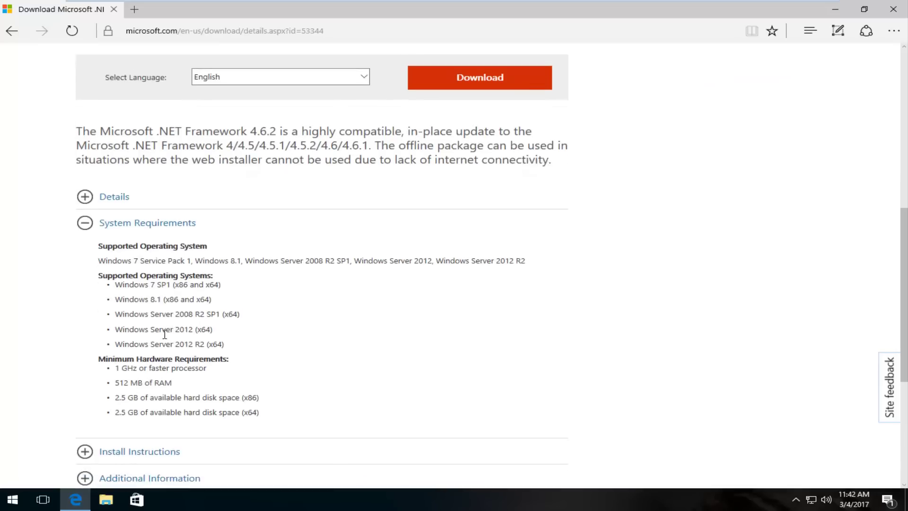
{"action": "scroll", "coordinate": [163, 334], "scroll_direction": "down", "scroll_amount": 2}
{"action": "scroll", "coordinate": [162, 344], "scroll_direction": "up", "scroll_amount": 2}
{"action": "scroll", "coordinate": [158, 340], "scroll_direction": "up", "scroll_amount": 1}
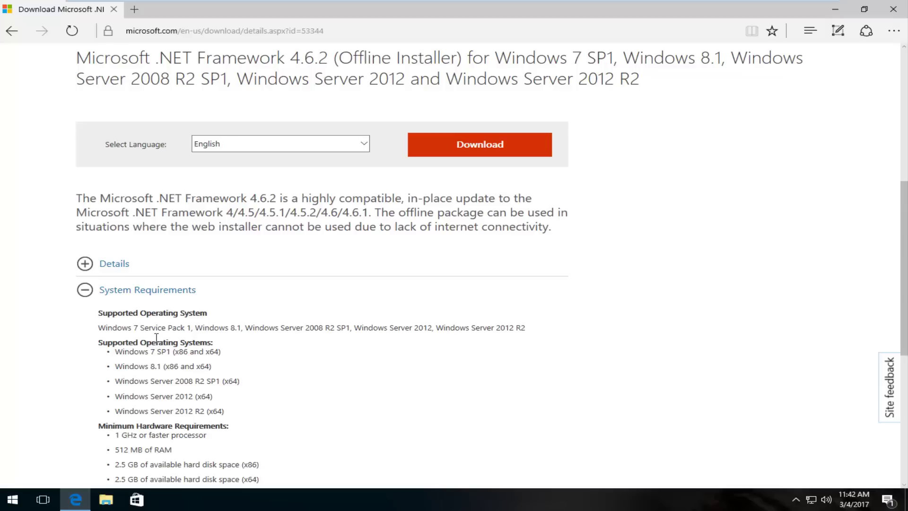
{"action": "scroll", "coordinate": [171, 345], "scroll_direction": "up", "scroll_amount": 1}
{"action": "scroll", "coordinate": [171, 343], "scroll_direction": "up", "scroll_amount": 1}
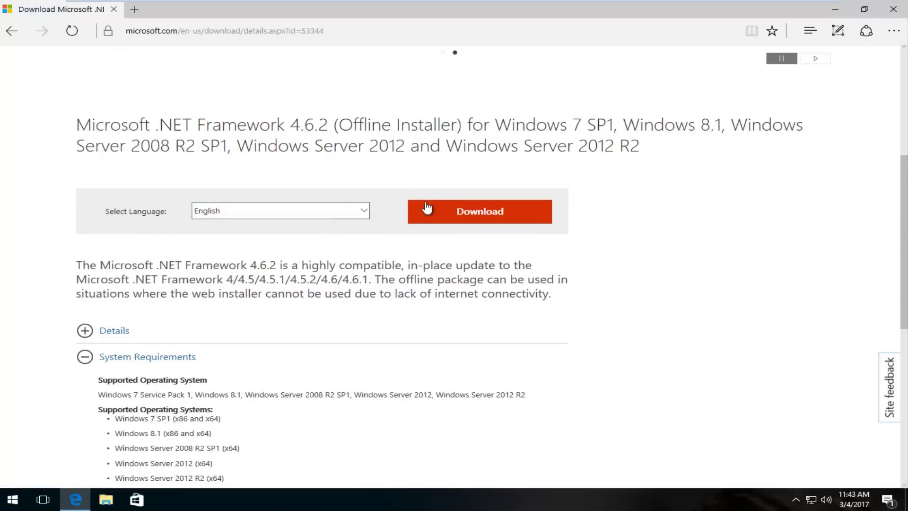
Download and save NDP462-KB3151800-x86-x64-AllOS-ENU.exe from the download page
{"action": "left_click", "coordinate": [488, 217]}
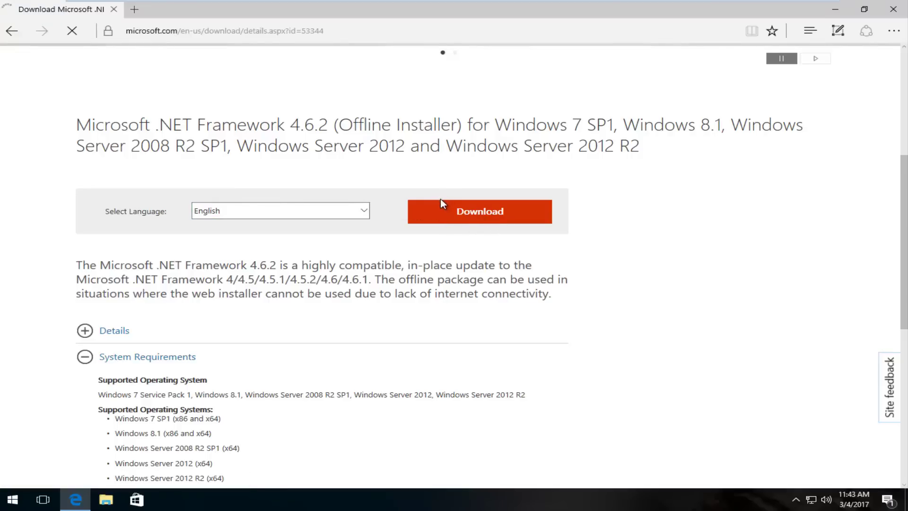
{"action": "scroll", "coordinate": [365, 219], "scroll_direction": "down", "scroll_amount": 3}
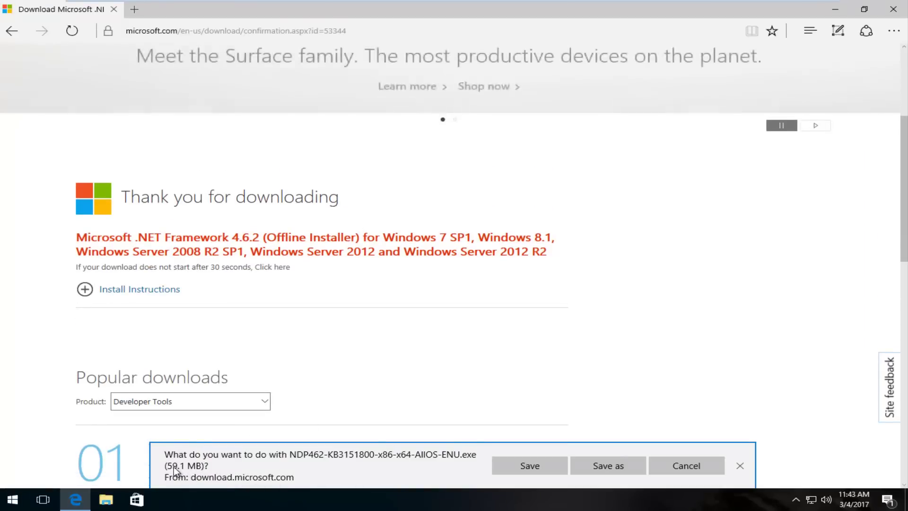
{"action": "left_click", "coordinate": [518, 471]}
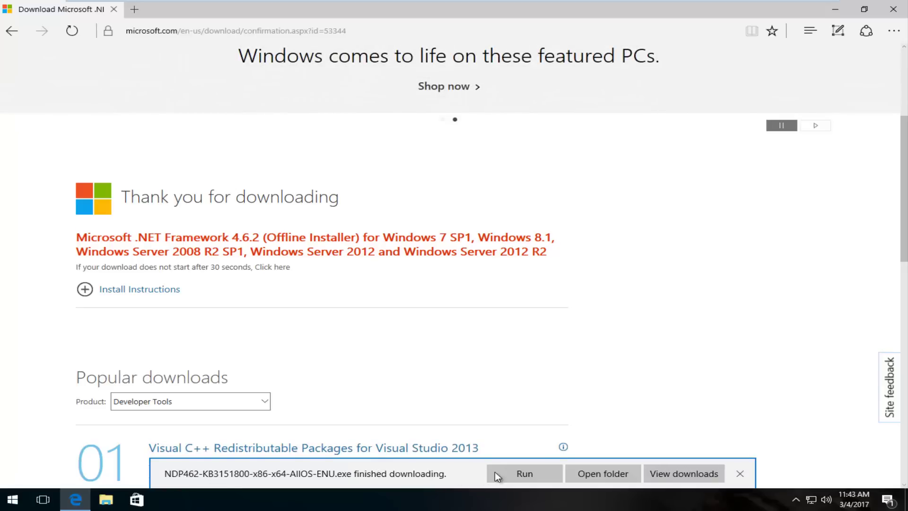
Run the downloaded 4.6.2 installer and approve the User Account Control prompt
{"action": "left_click", "coordinate": [512, 472]}
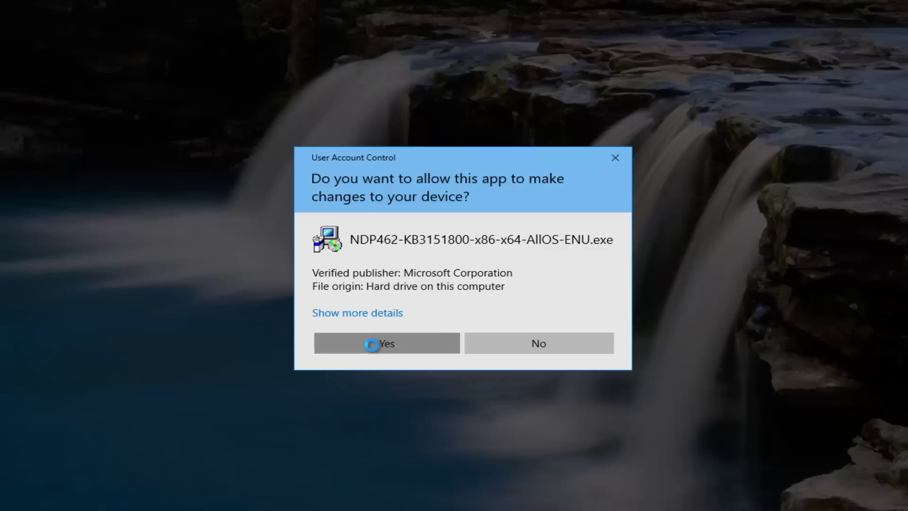
{"action": "left_click", "coordinate": [372, 345]}
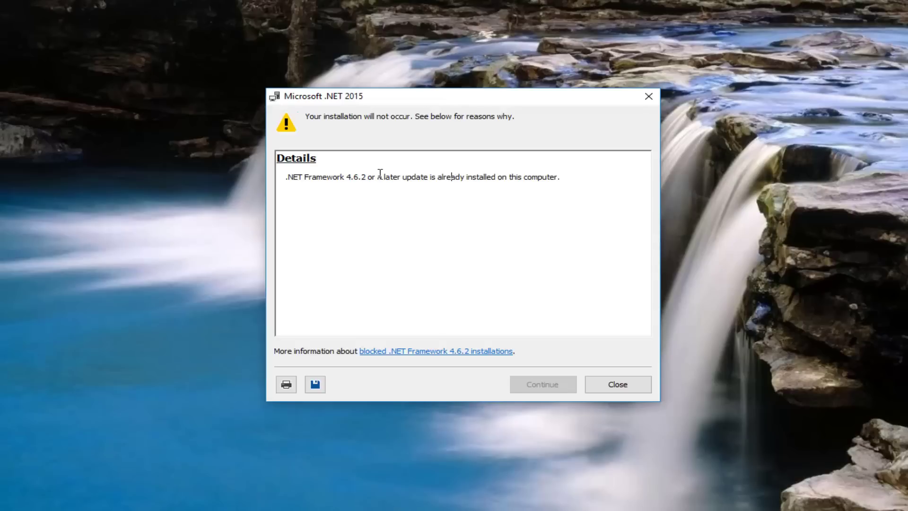
Highlight the '4.6.2 or later already installed' message, then close the setup notice
{"action": "left_click_drag", "start_coordinate": [373, 178], "coordinate": [565, 186]}
{"action": "left_click", "coordinate": [510, 207]}
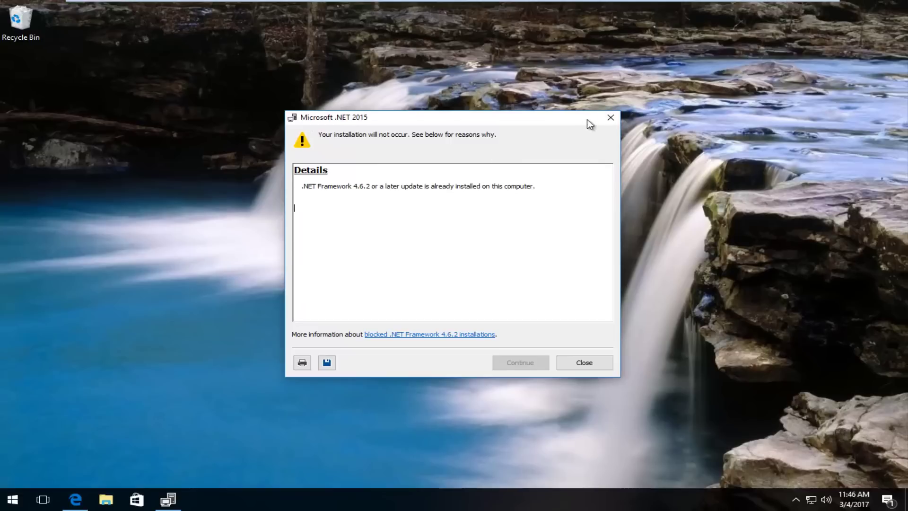
{"action": "left_click", "coordinate": [608, 119]}
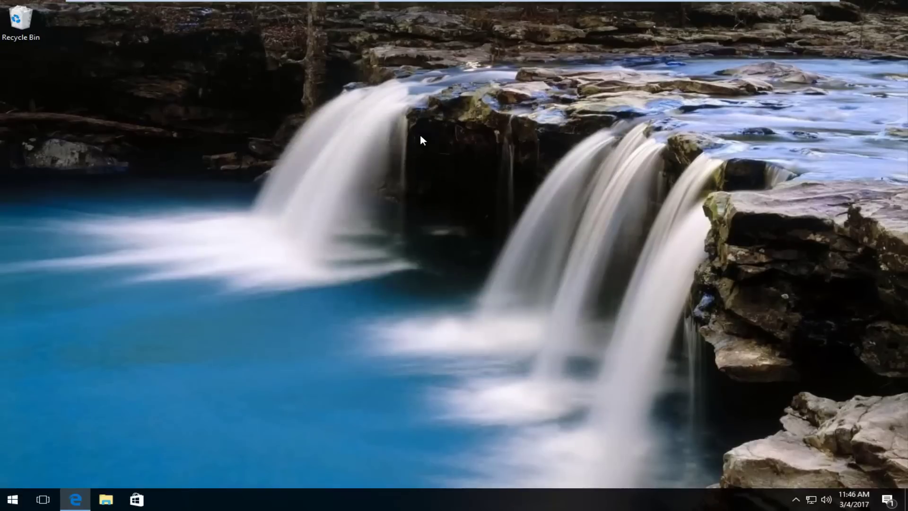